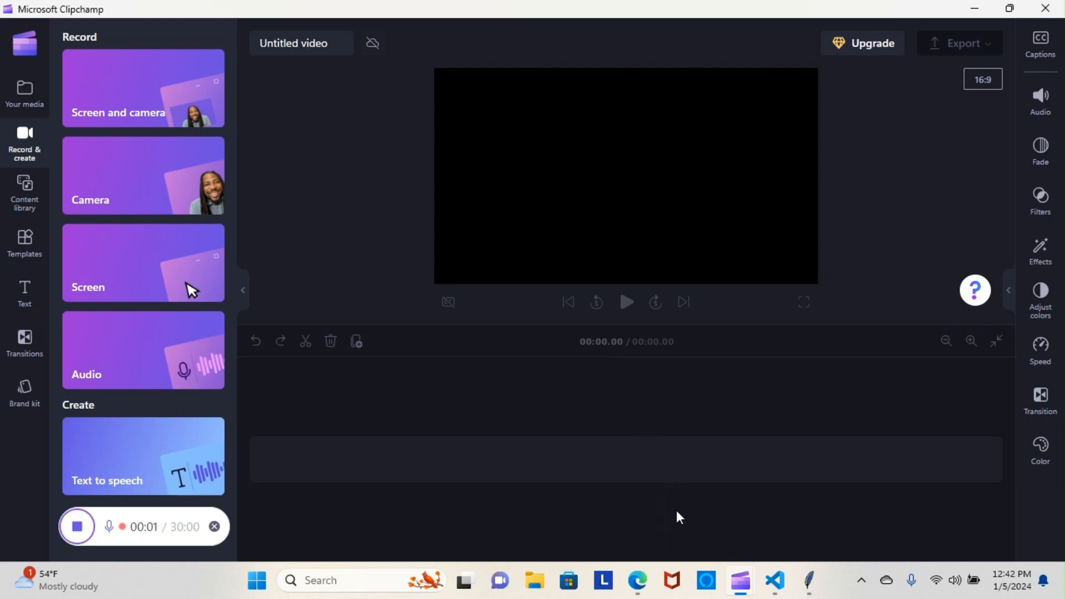
# Step: Bring Visual Studio Code to the front from the taskbar while Clipchamp records
pyautogui.click(775, 580)
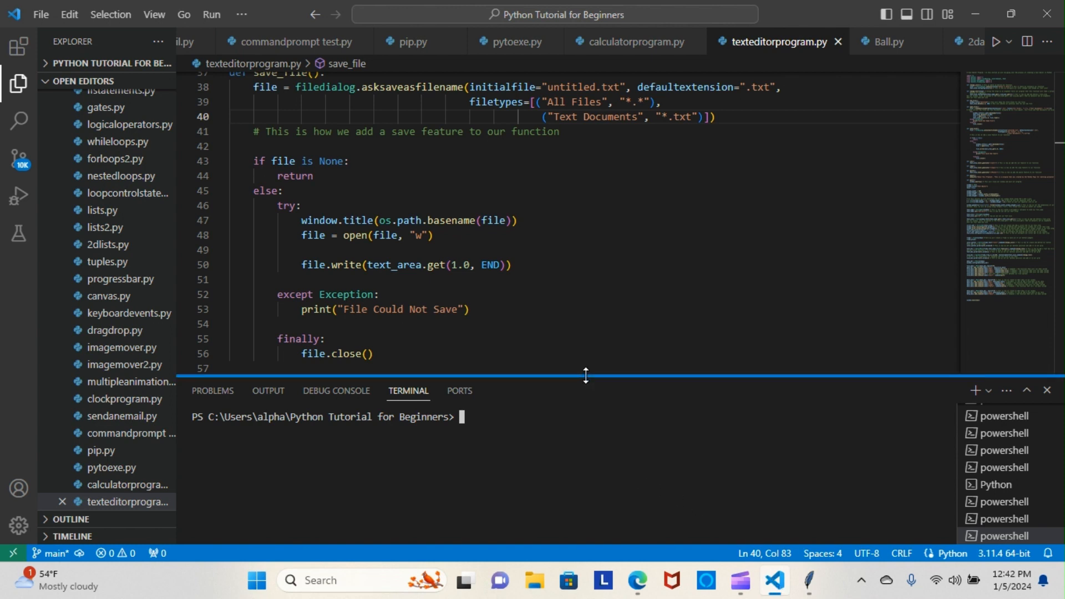
# Step: Resize the terminal panel over the code, review the script, then maximize the terminal
pyautogui.moveTo(586, 376); pyautogui.dragTo(571, 35)
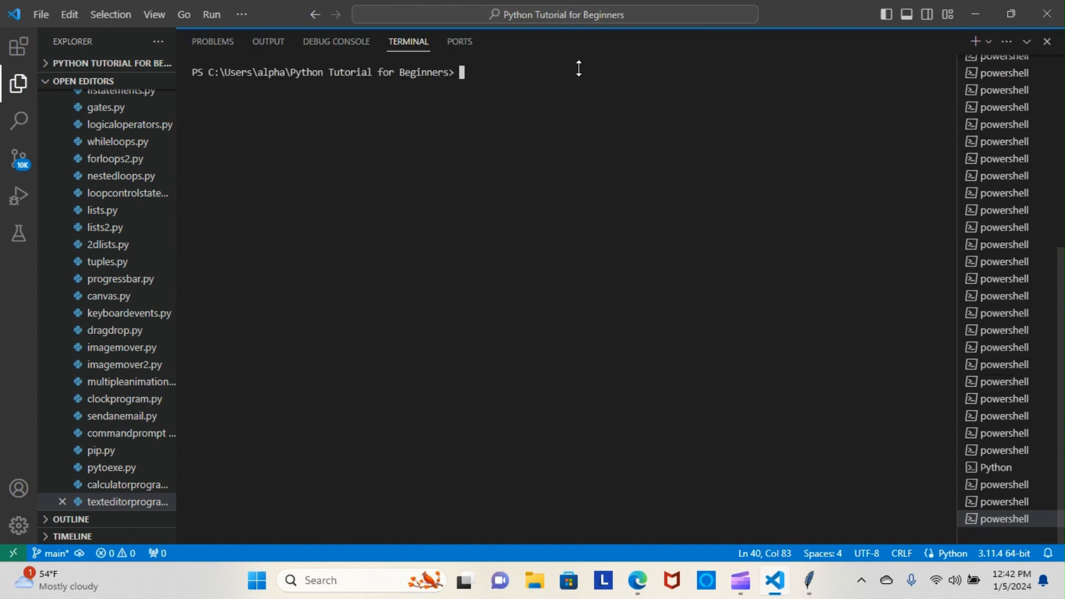
pyautogui.moveTo(590, 83); pyautogui.dragTo(605, 346)
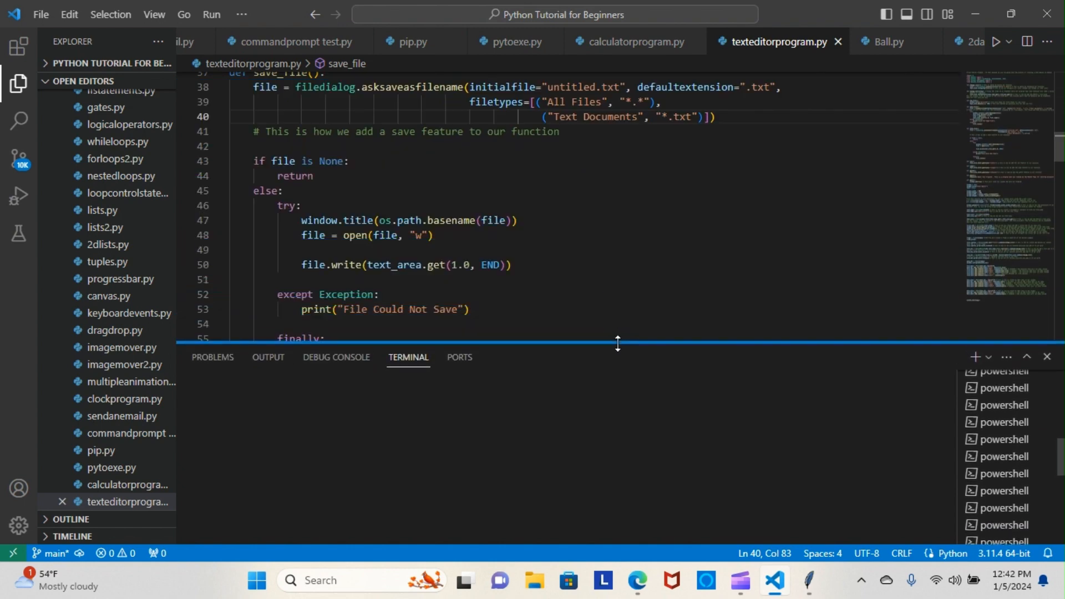
pyautogui.moveTo(1058, 145)
pyautogui.mouseDown()
pyautogui.moveTo(1058, 80)
pyautogui.moveTo(1058, 307)
pyautogui.moveTo(1058, 83)
pyautogui.mouseUp()
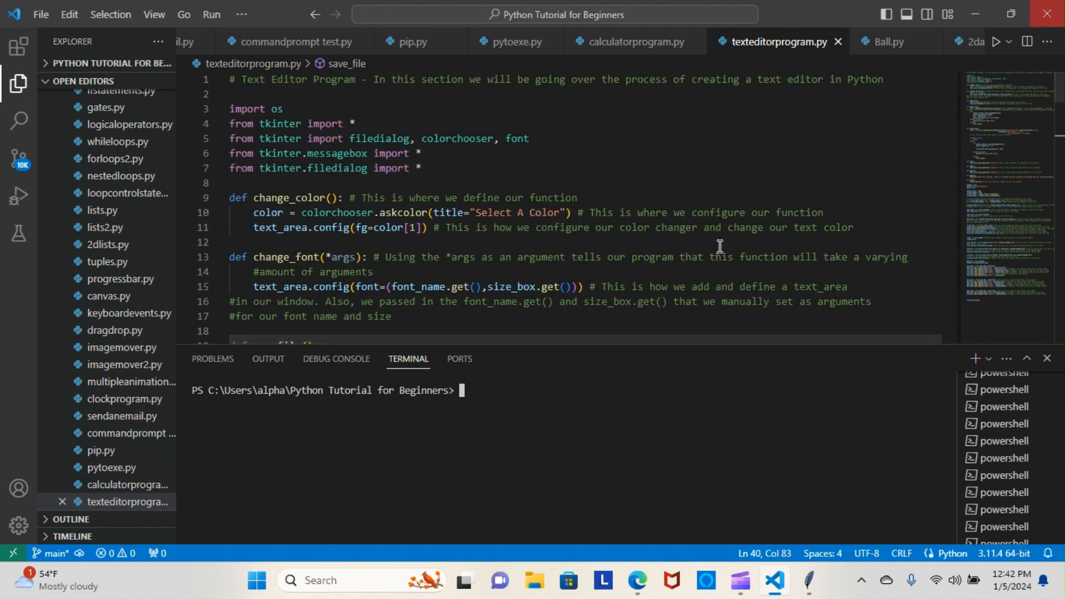
pyautogui.moveTo(544, 346); pyautogui.dragTo(530, 29)
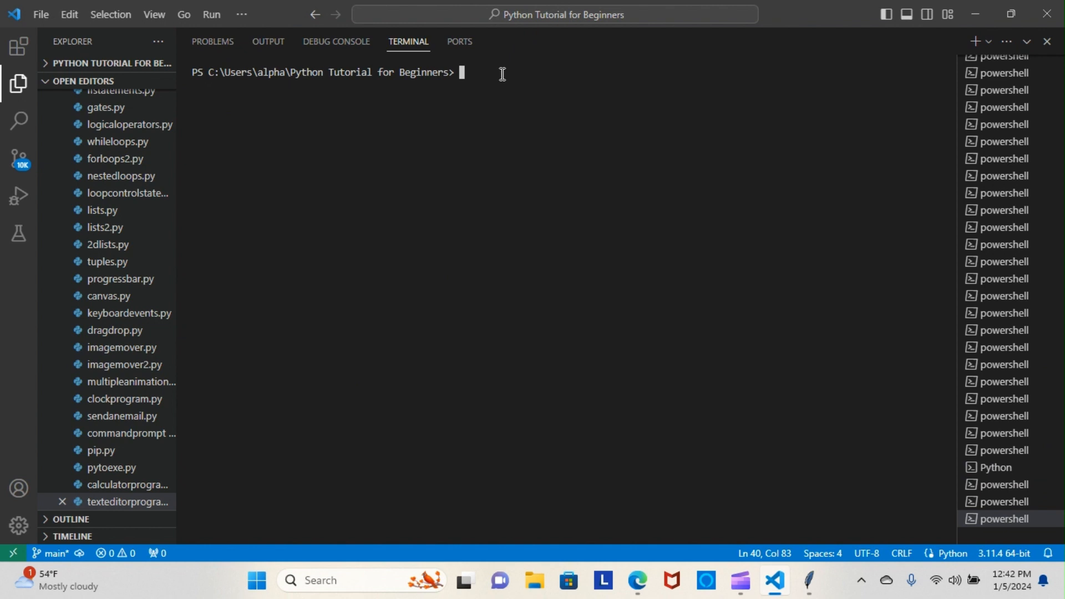
# Step: Recall and run 'python texteditorprogram.py' to launch the tkinter text editor
pyautogui.press('Up')
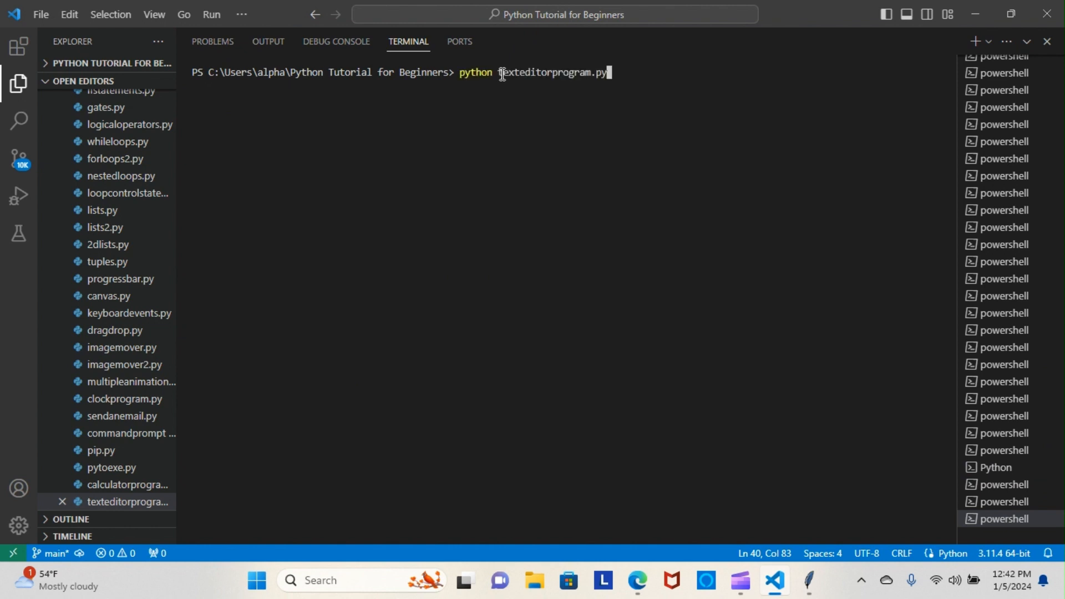
pyautogui.press('Return')
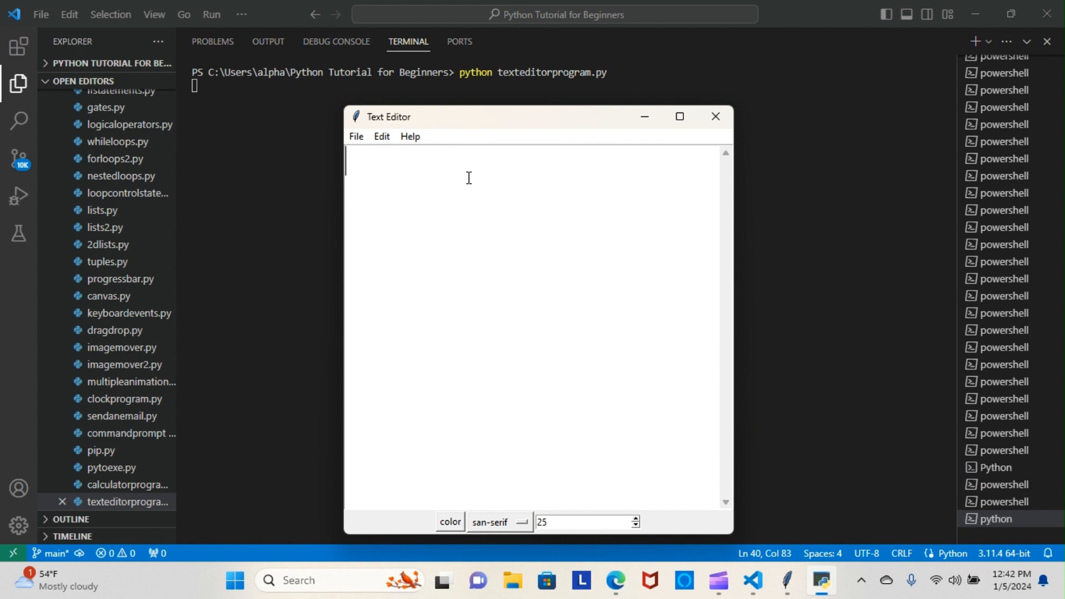
pyautogui.write('I rea')
pyautogui.write('lly Lo')
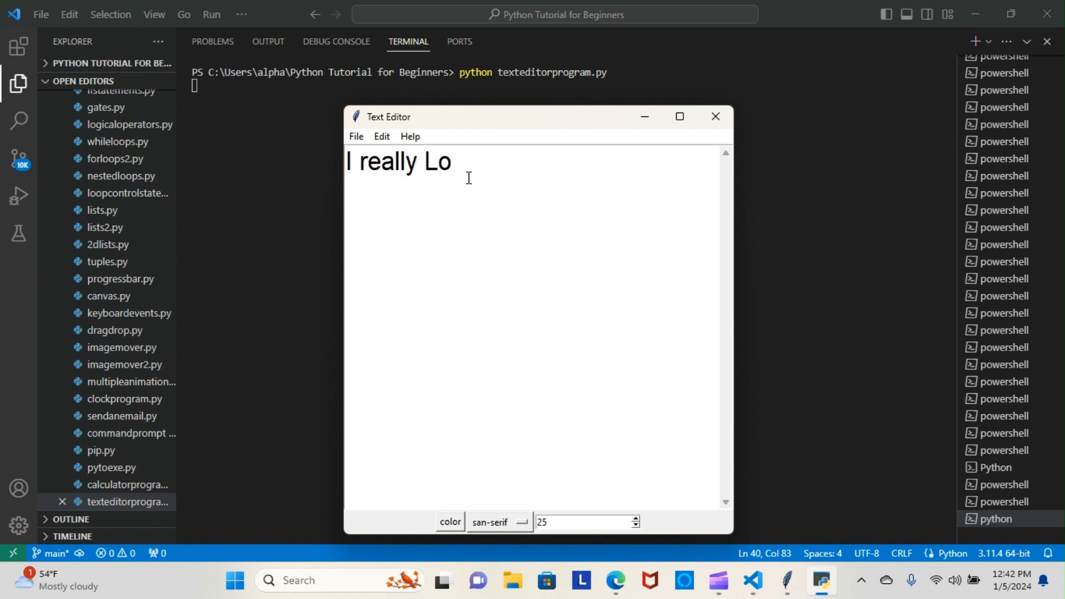
pyautogui.write('ve ')
pyautogui.write('Coding')
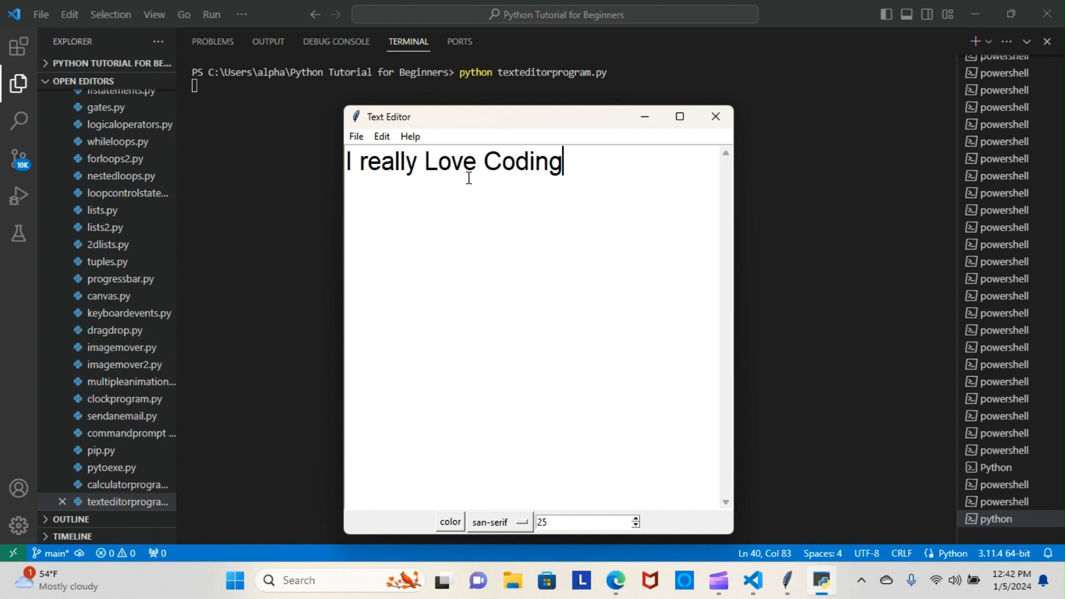
pyautogui.write('!!!')
# Step: Save the sentence via File > Save as Coding.txt on the Desktop
pyautogui.click(356, 136)
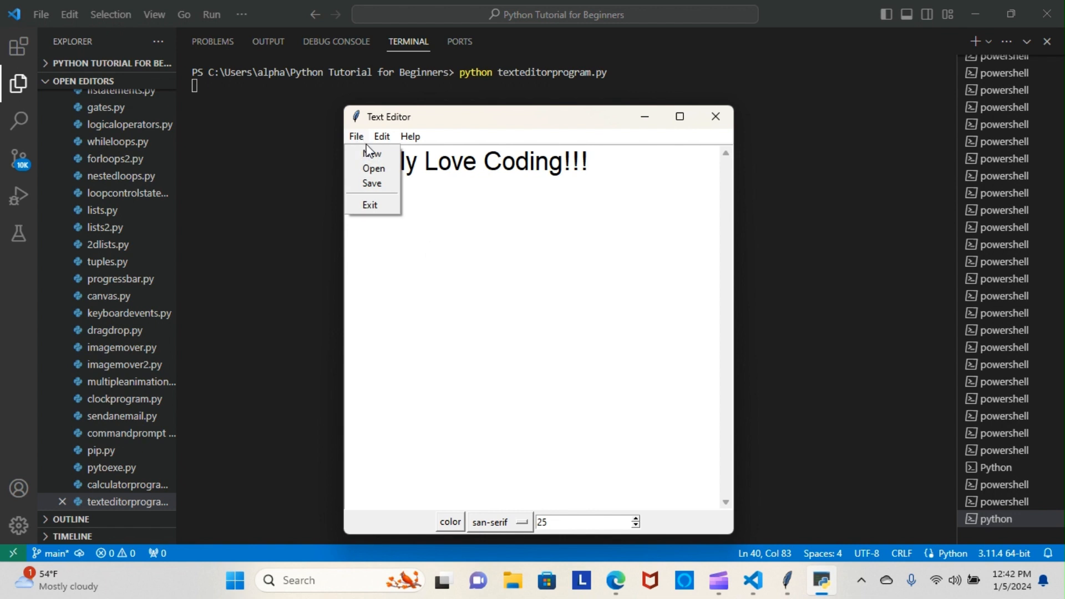
pyautogui.click(373, 183)
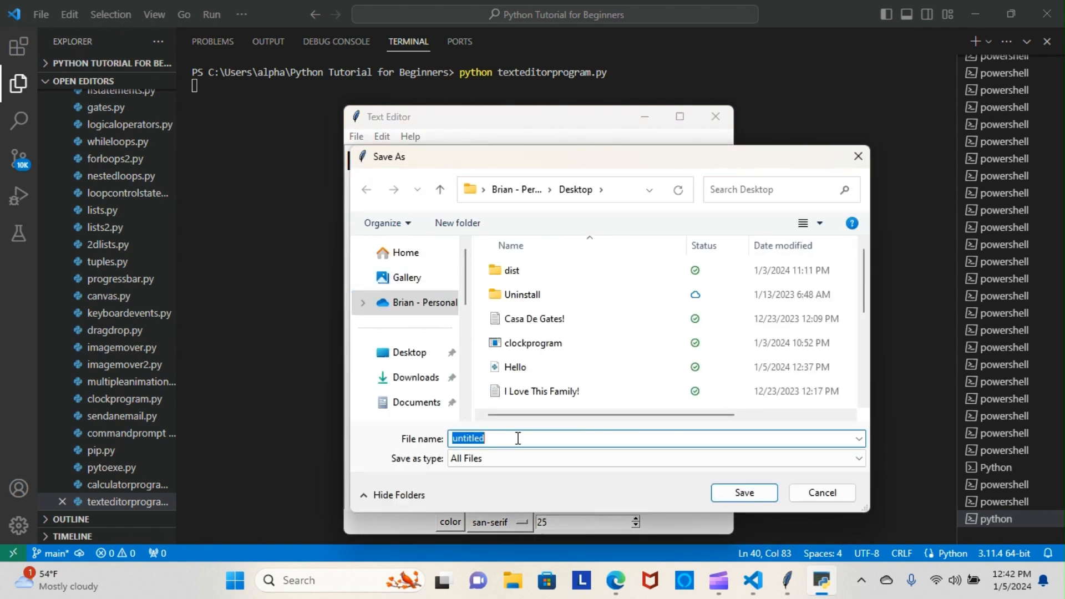
pyautogui.write('Coding')
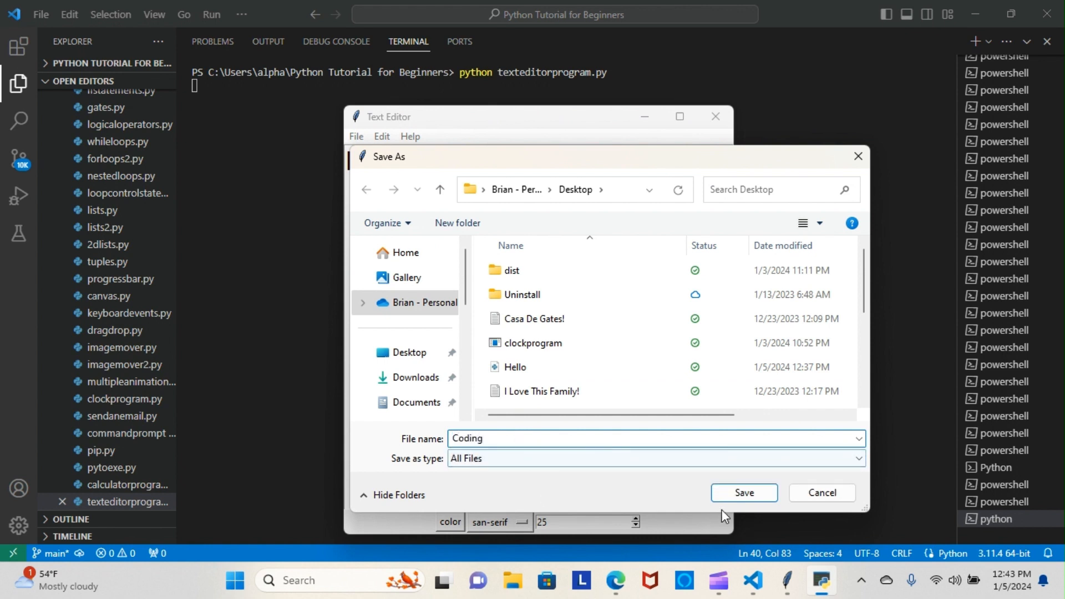
pyautogui.click(743, 492)
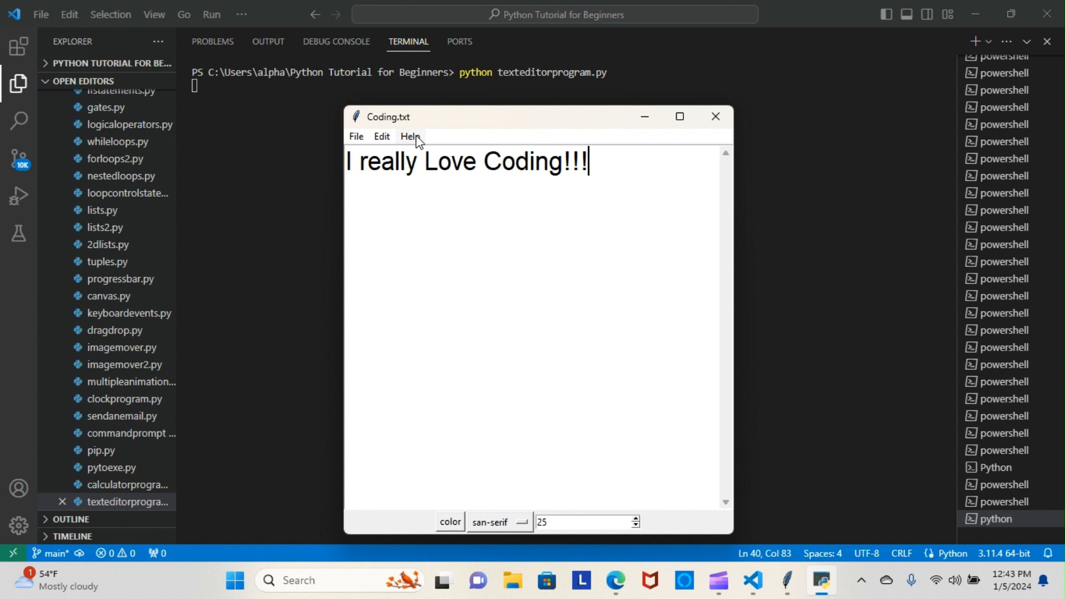
# Step: Review the Edit menu, then cut the words after 'I' from the sentence
pyautogui.click(382, 137)
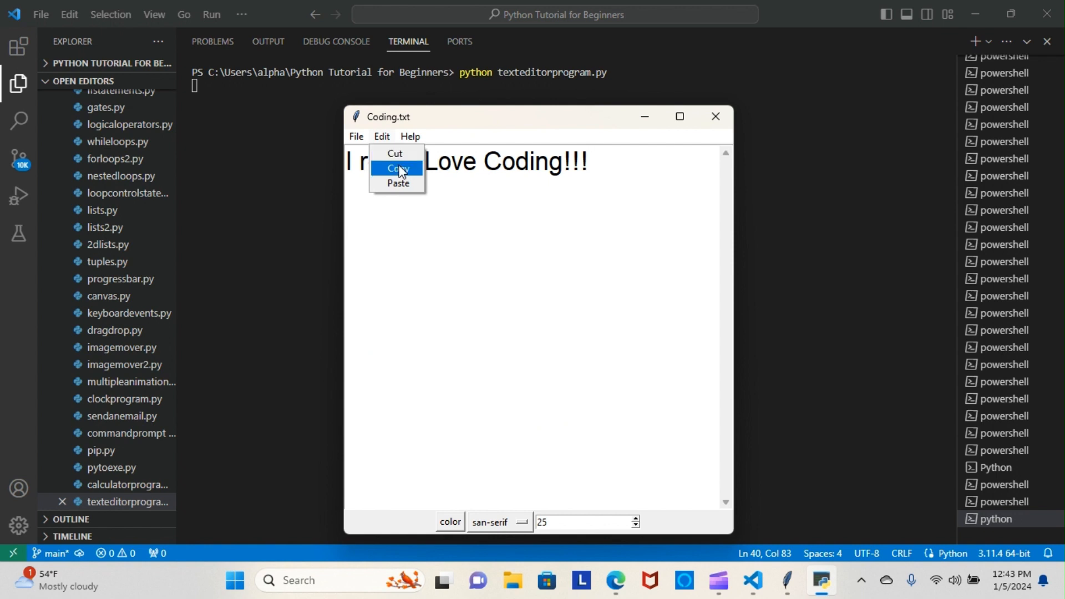
pyautogui.click(512, 187)
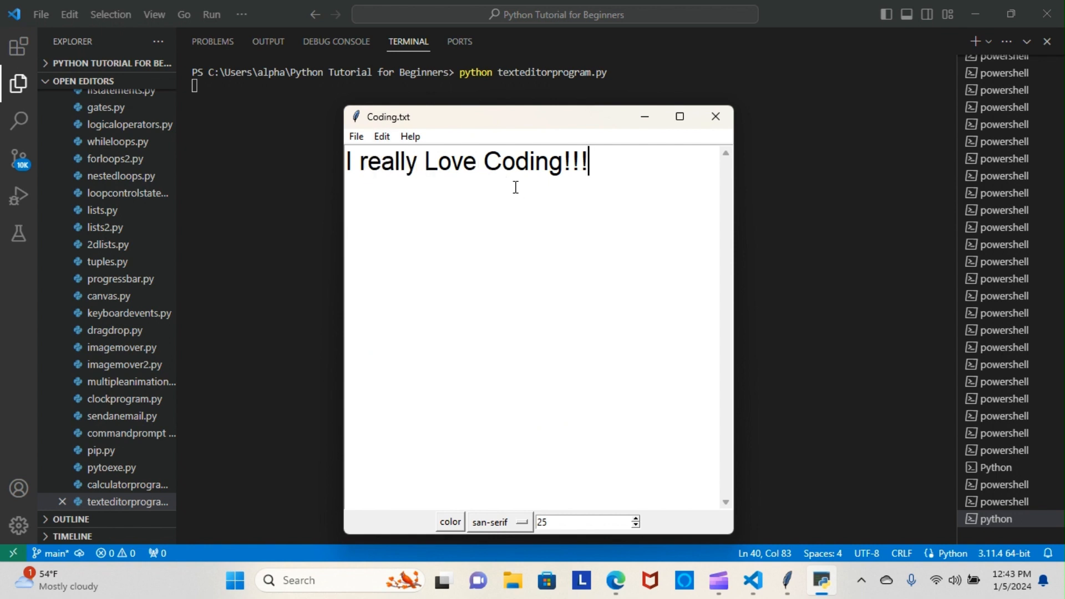
pyautogui.moveTo(591, 162); pyautogui.dragTo(351, 163)
pyautogui.click(381, 135)
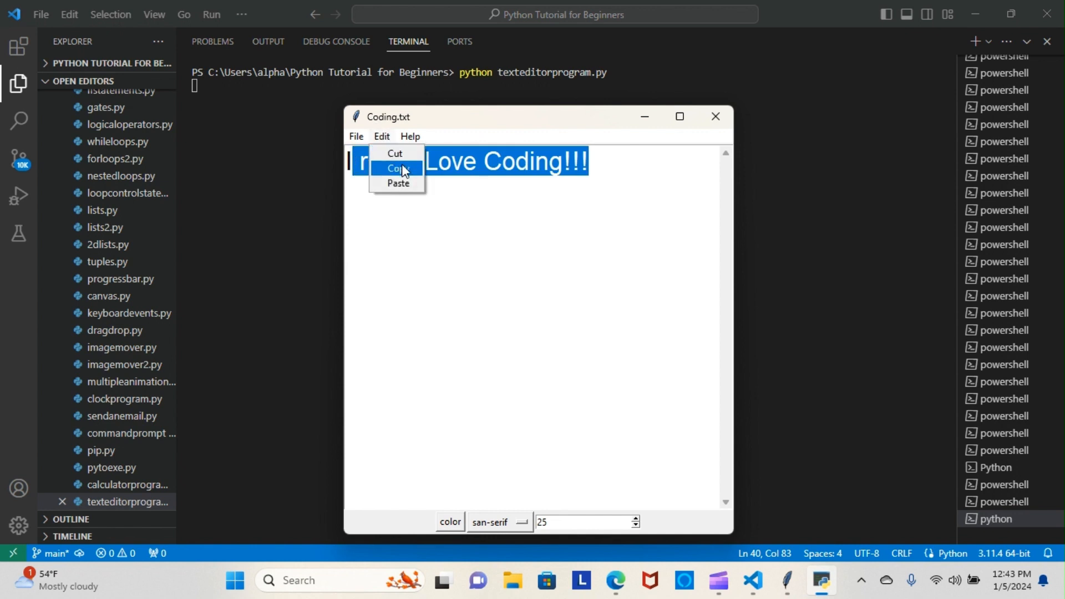
pyautogui.click(400, 153)
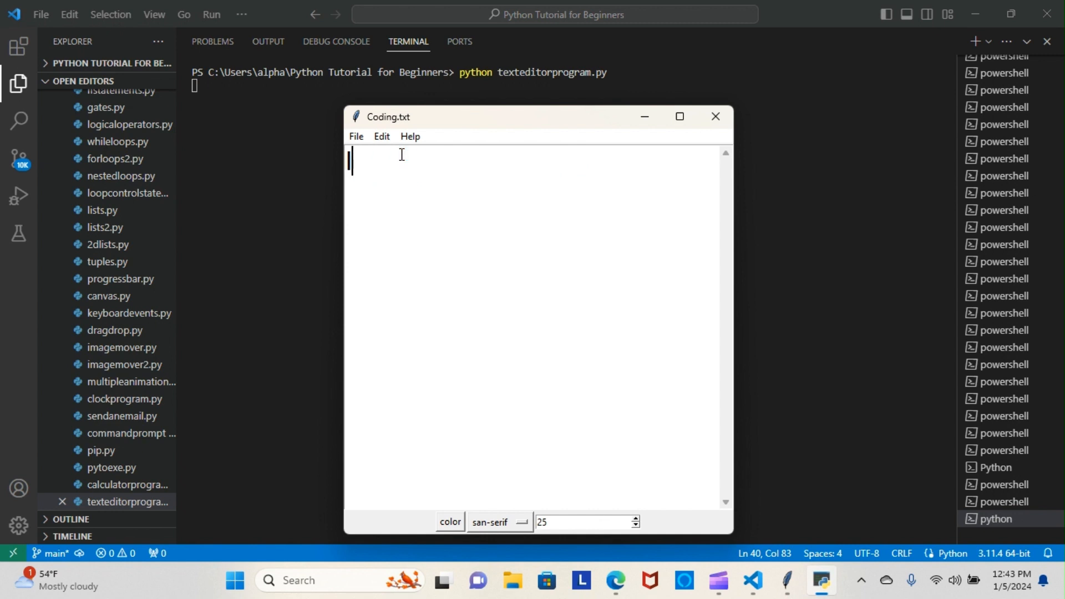
pyautogui.write('npnqpcnrqpfvb')
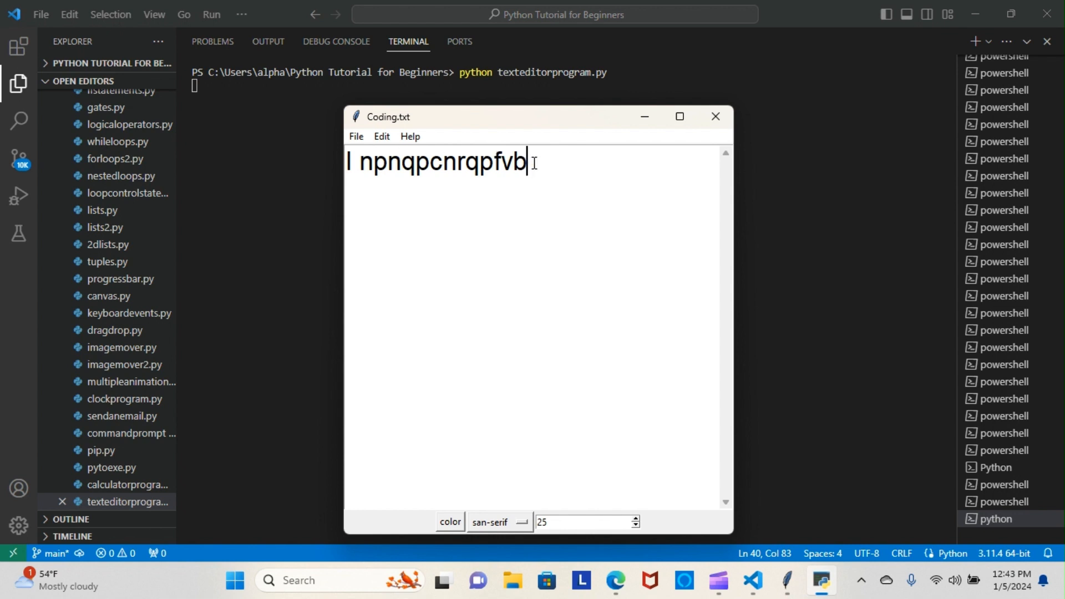
# Step: Copy the whole line and paste it onto a new second line via the Edit menu
pyautogui.moveTo(528, 162); pyautogui.dragTo(333, 160)
pyautogui.click(383, 136)
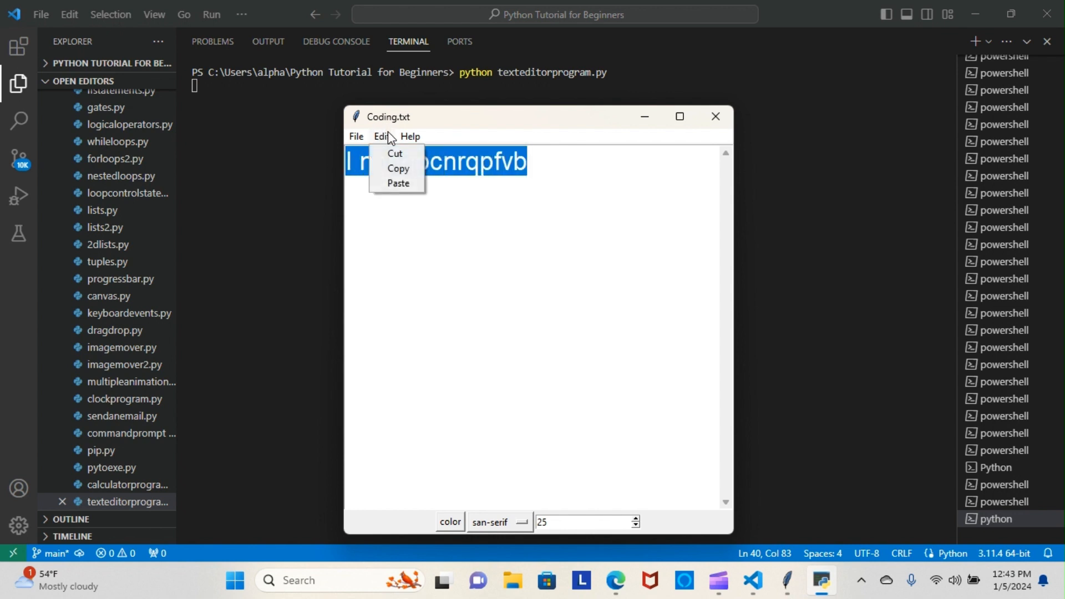
pyautogui.click(398, 168)
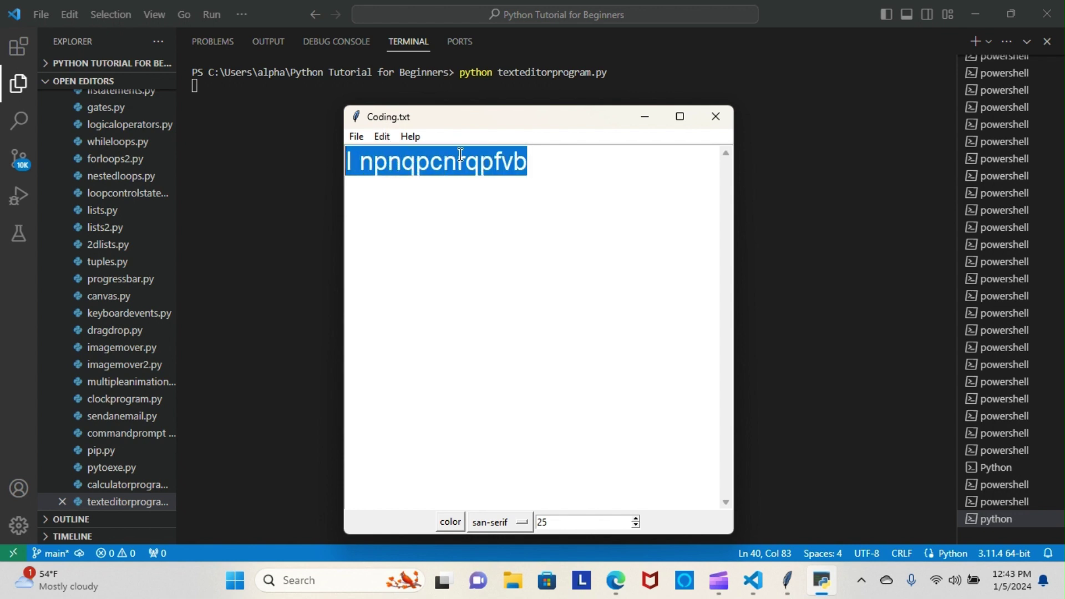
pyautogui.click(541, 160)
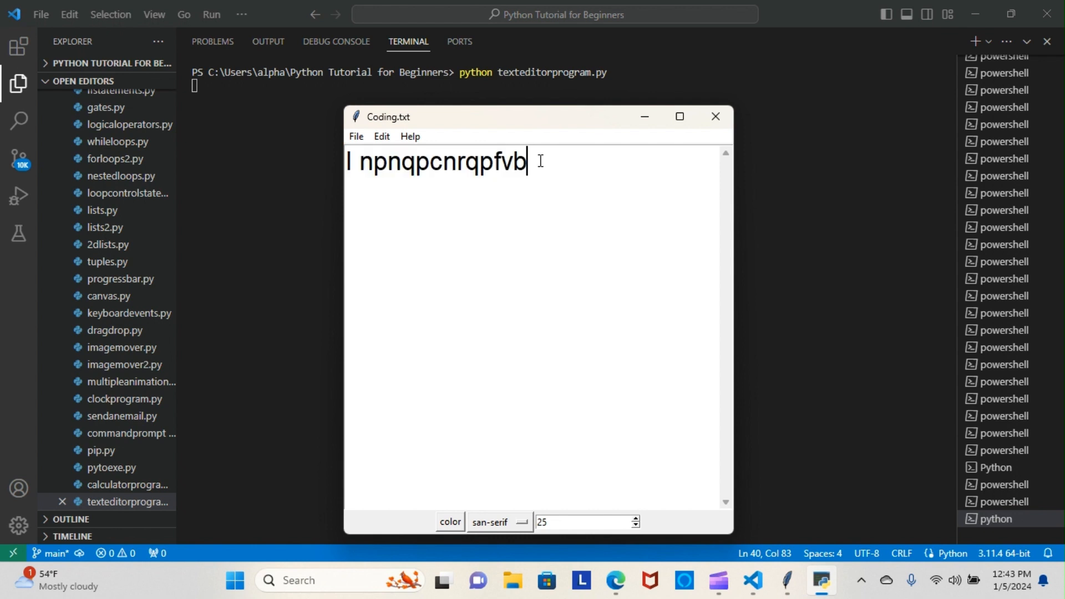
pyautogui.press('Return')
pyautogui.click(382, 136)
pyautogui.click(393, 183)
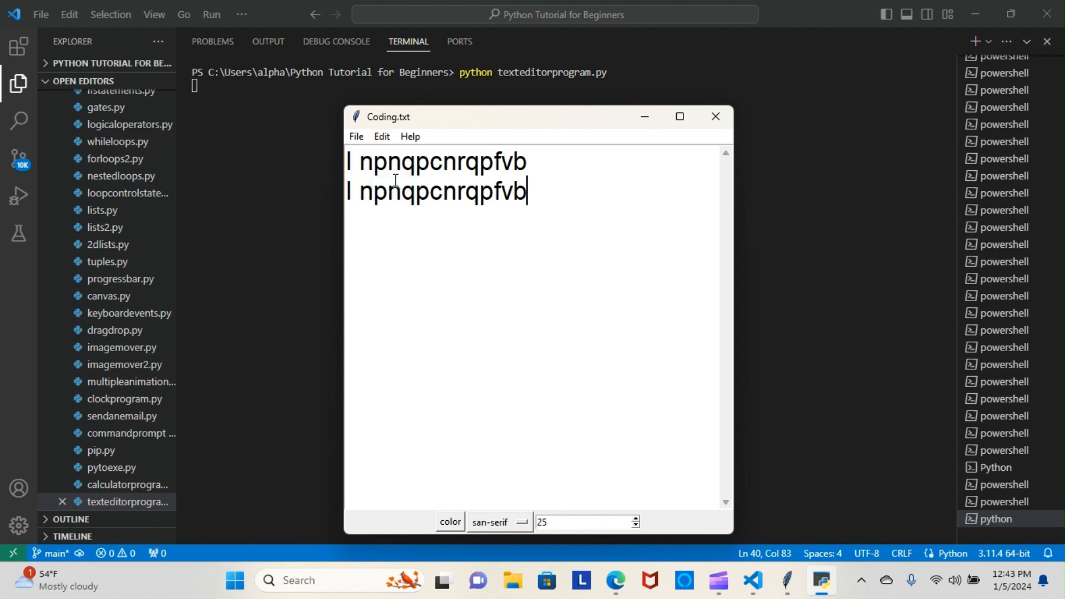
pyautogui.click(357, 136)
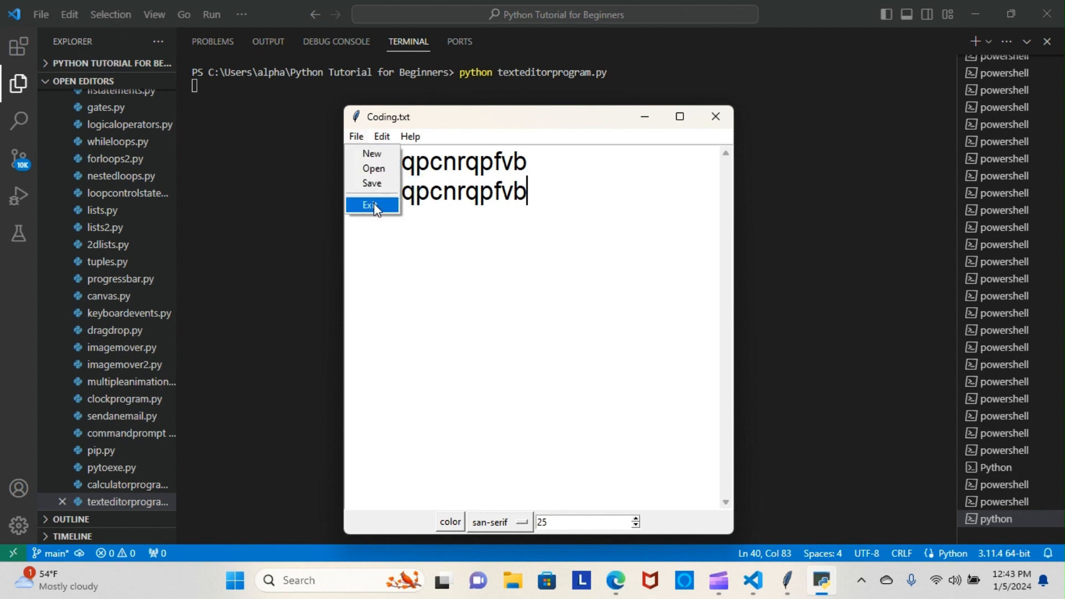
# Step: Clear the editor with File > New, then quit it with File > Exit
pyautogui.click(371, 155)
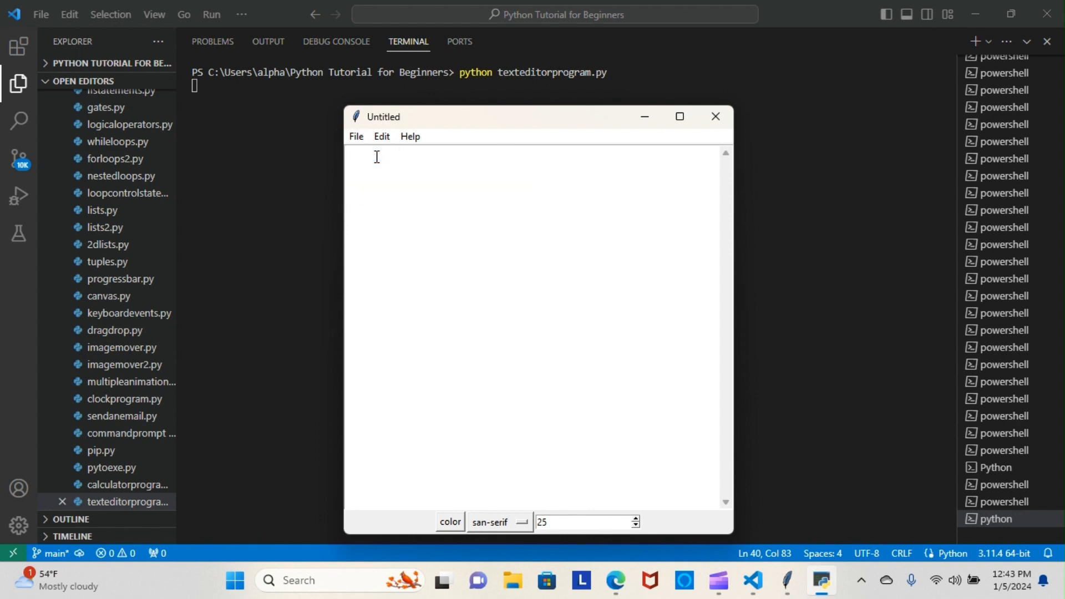
pyautogui.click(355, 137)
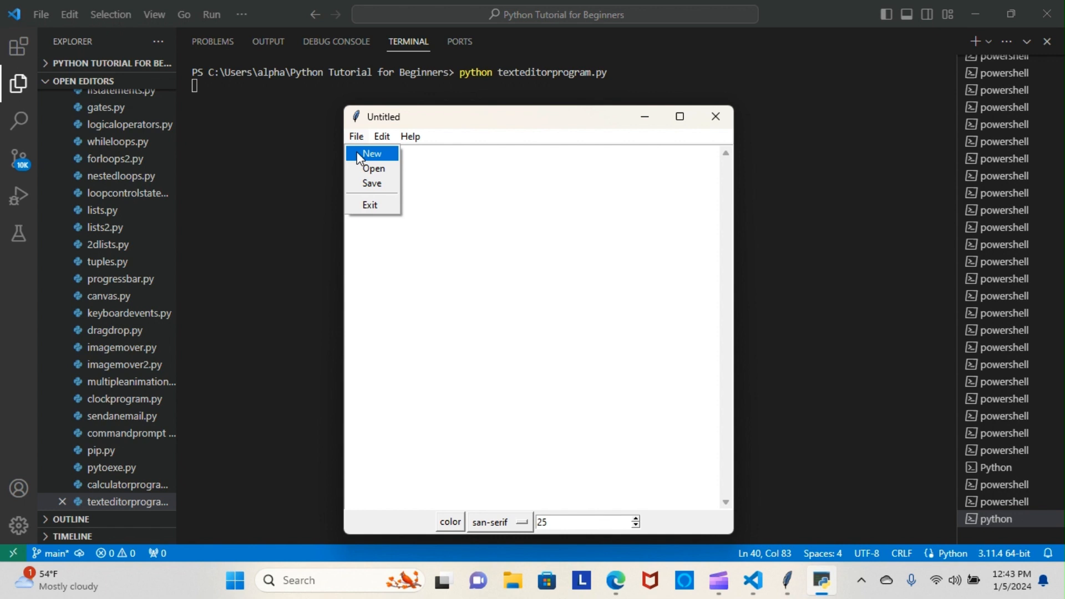
pyautogui.click(371, 205)
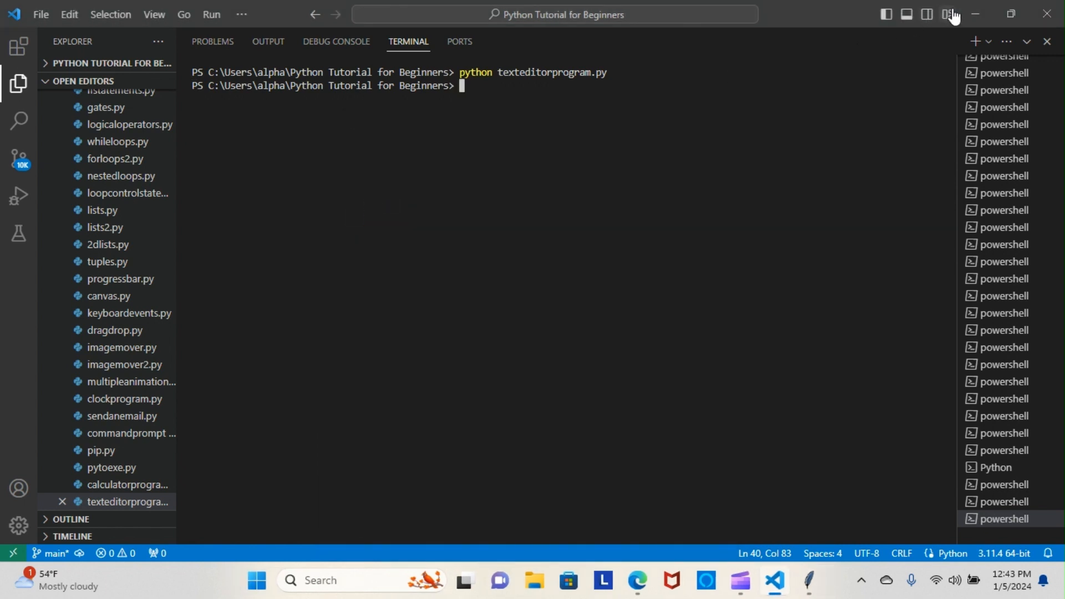
# Step: Minimize Visual Studio Code and Clipchamp to reveal the desktop with the Coding file
pyautogui.click(974, 11)
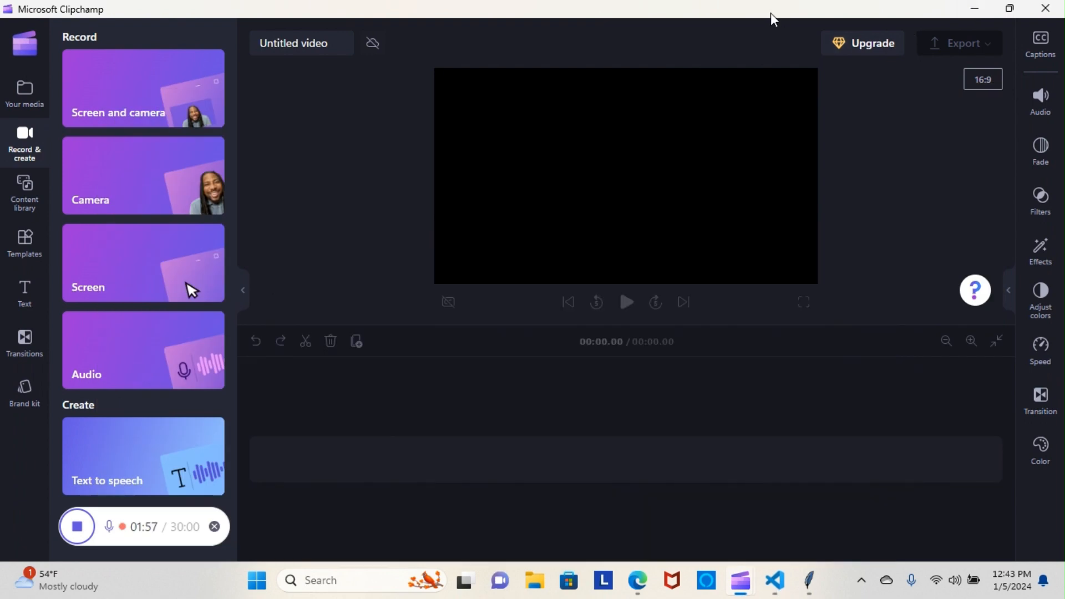
pyautogui.click(978, 7)
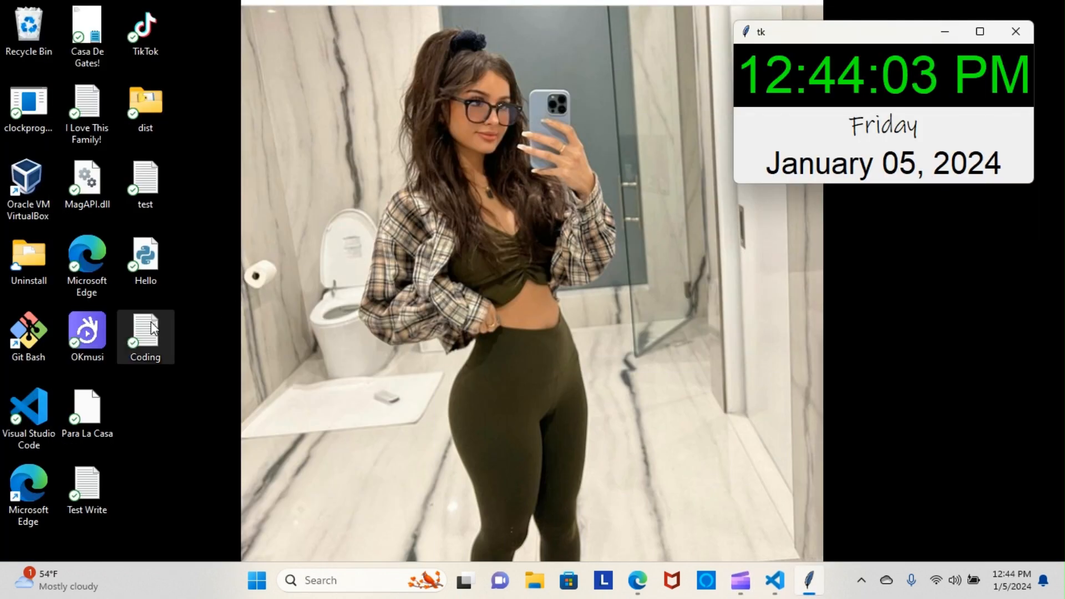
# Step: Open the Coding file from the desktop in Notepad to show 'I really Love Coding!!!'
pyautogui.doubleClick(152, 327)
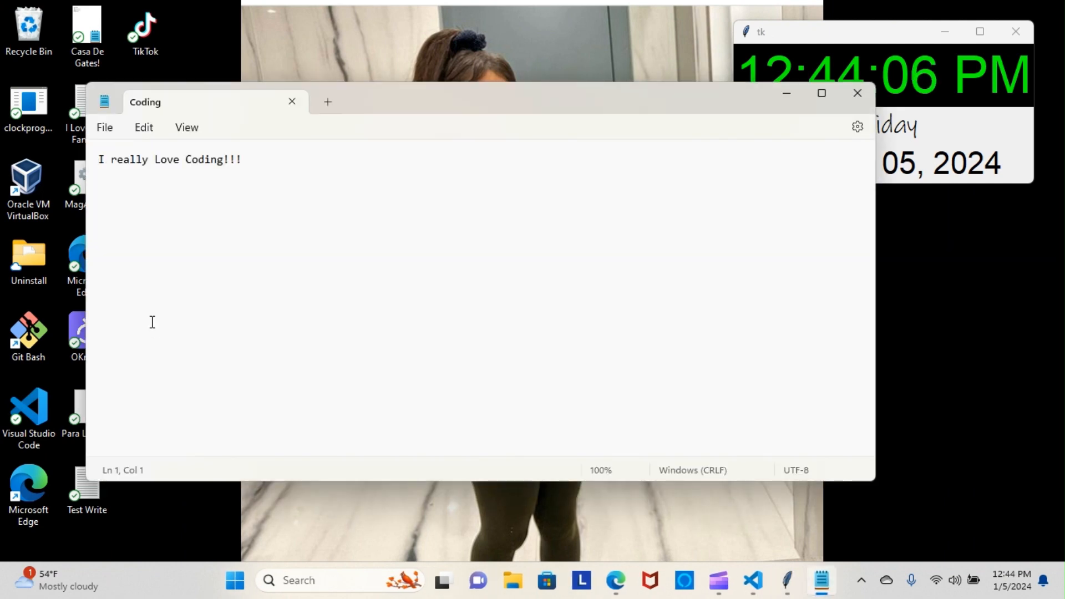